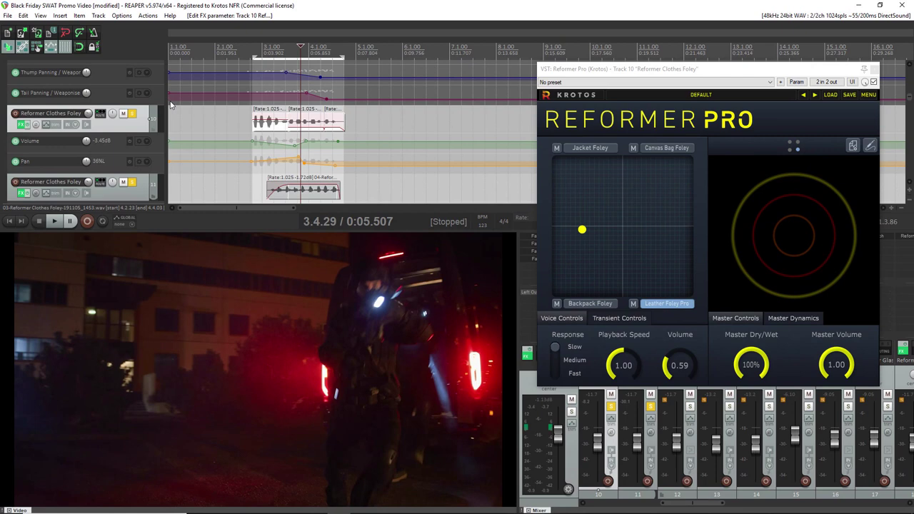
- Make Jacket Foley the active Reformer Pro voice and blend the pad toward Jacket and Backpack Foley
left_click(596, 148)
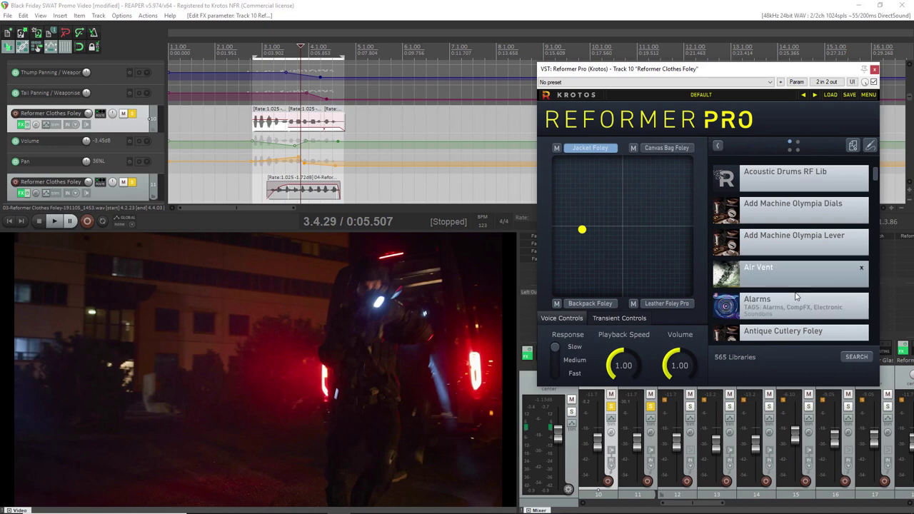
scroll(792, 288, "down", 3)
scroll(792, 289, "down", 10)
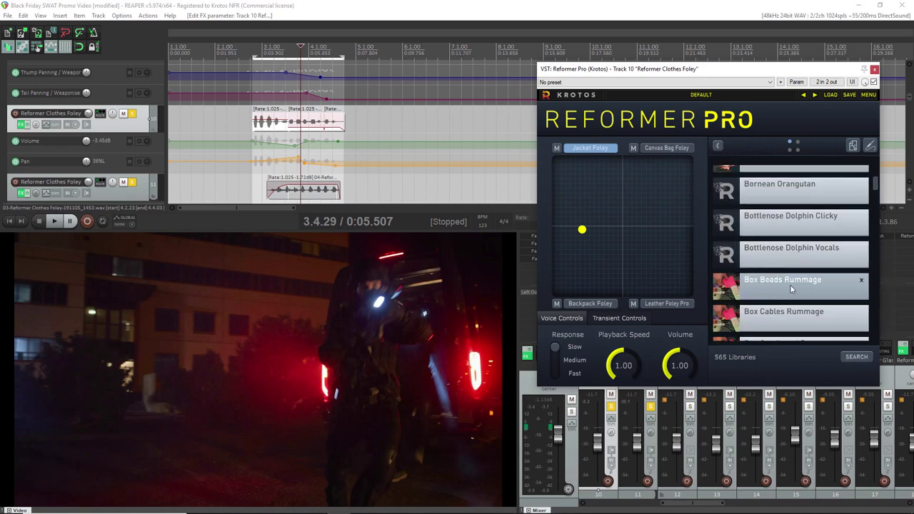
left_click(718, 147)
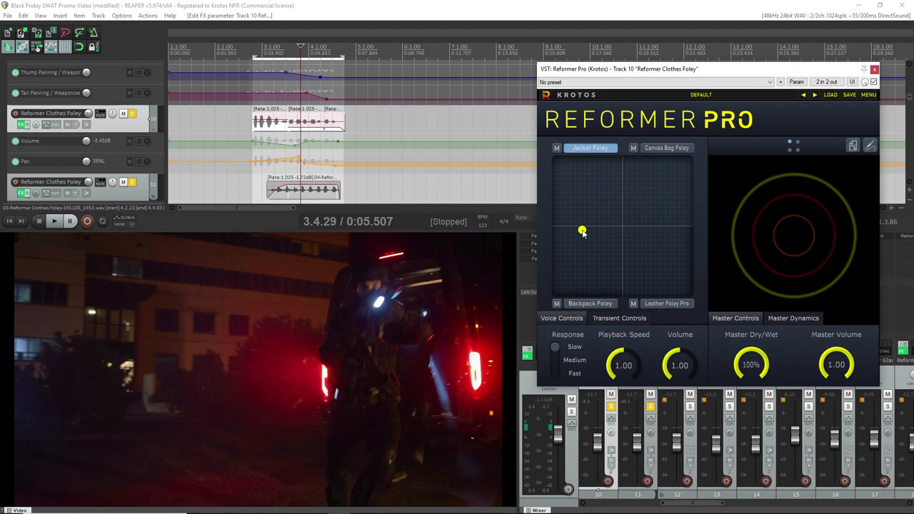
mouse_move(583, 233)
left_mouse_down()
mouse_move(631, 190)
mouse_move(601, 233)
mouse_move(613, 207)
mouse_move(581, 218)
mouse_move(630, 191)
mouse_move(655, 237)
mouse_move(615, 207)
mouse_move(609, 232)
mouse_move(582, 238)
mouse_move(584, 228)
left_mouse_up()
- Scrub the shot through 3.3.78, 4.1.81 and 4.2.91, leaving the play position at 2.4.37
left_click(258, 50)
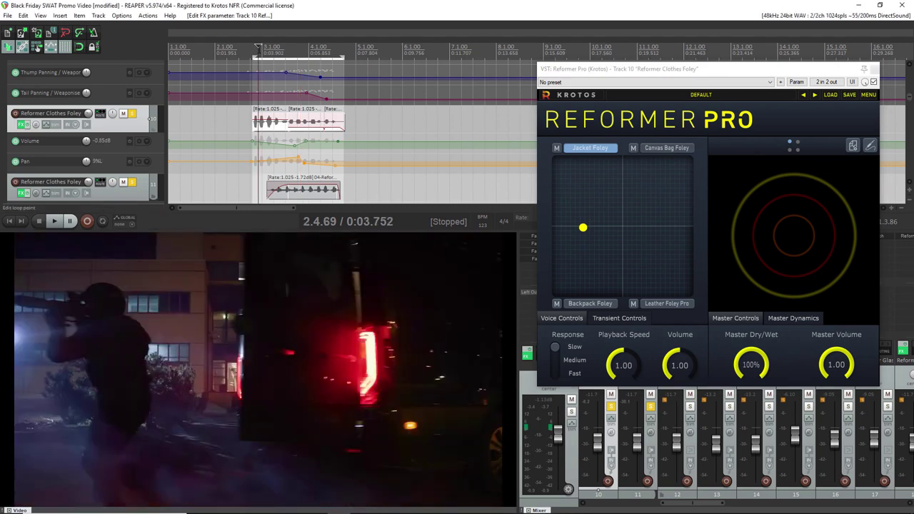
left_click(280, 49)
left_click(295, 50)
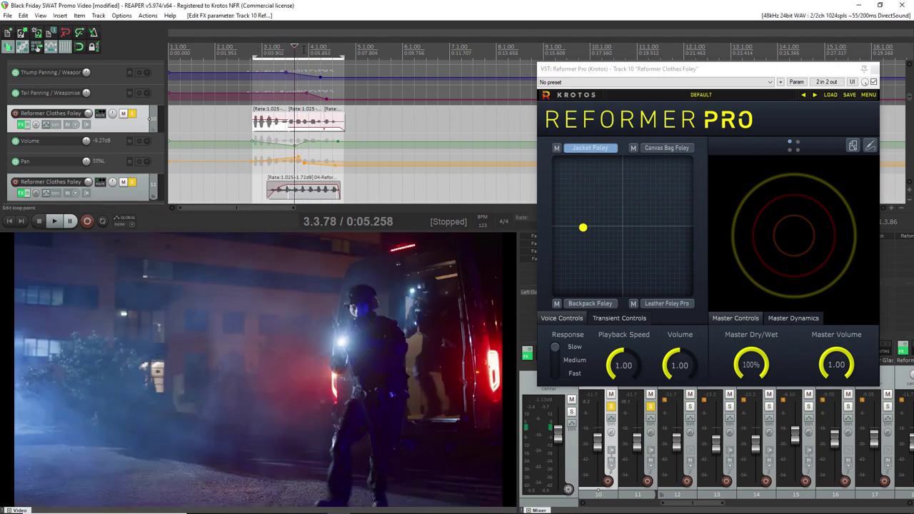
left_click(308, 50)
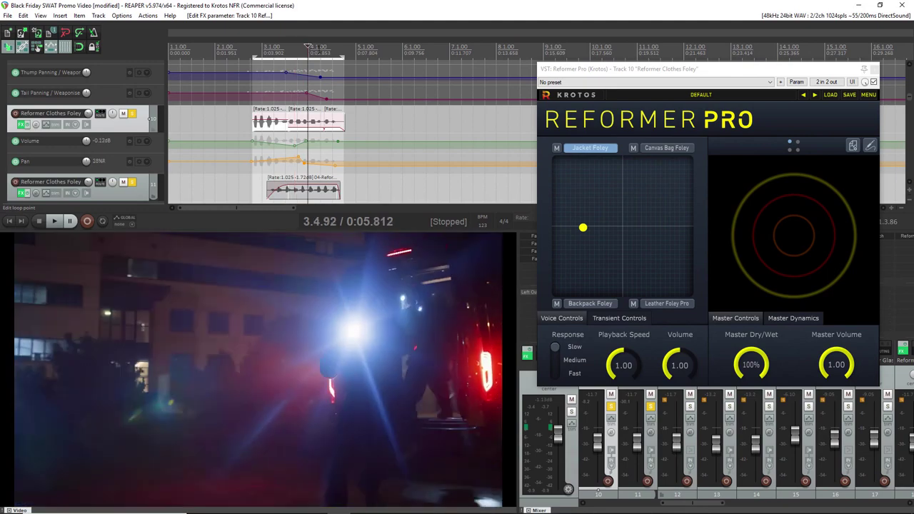
left_click(319, 49)
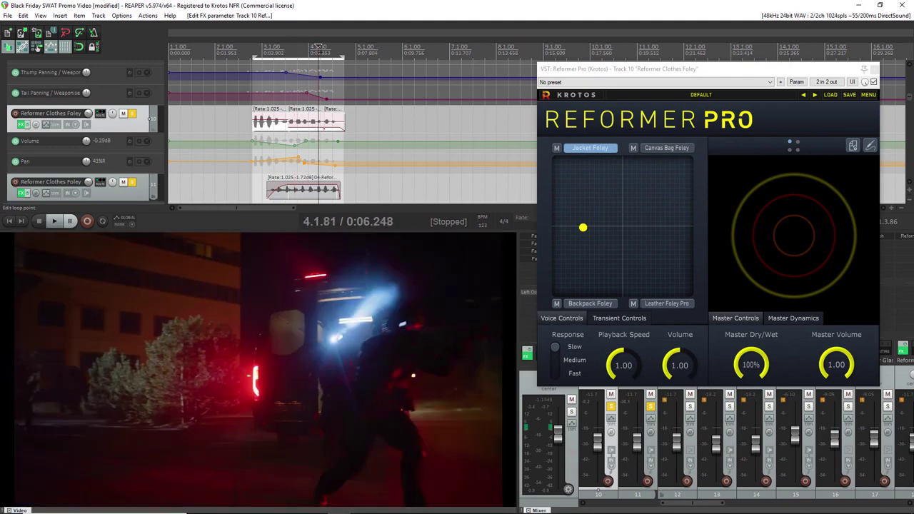
left_click(331, 49)
left_click(254, 49)
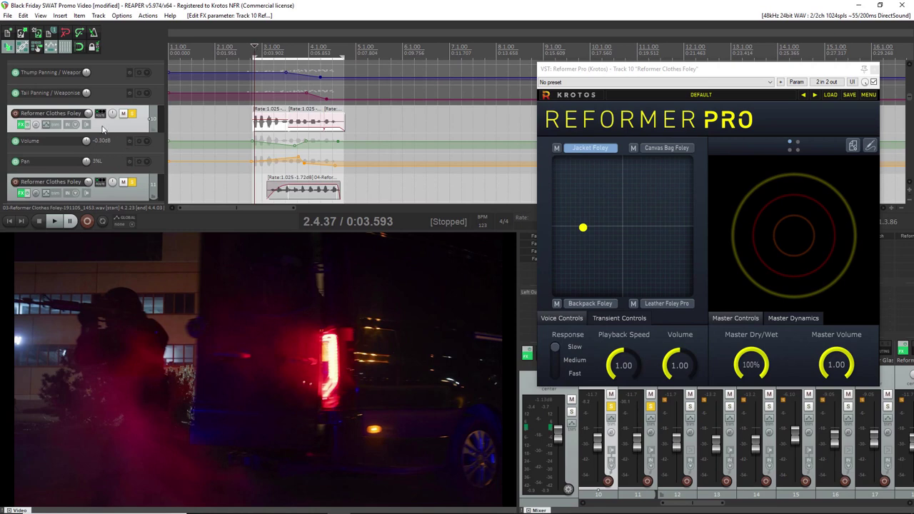
left_click(15, 113)
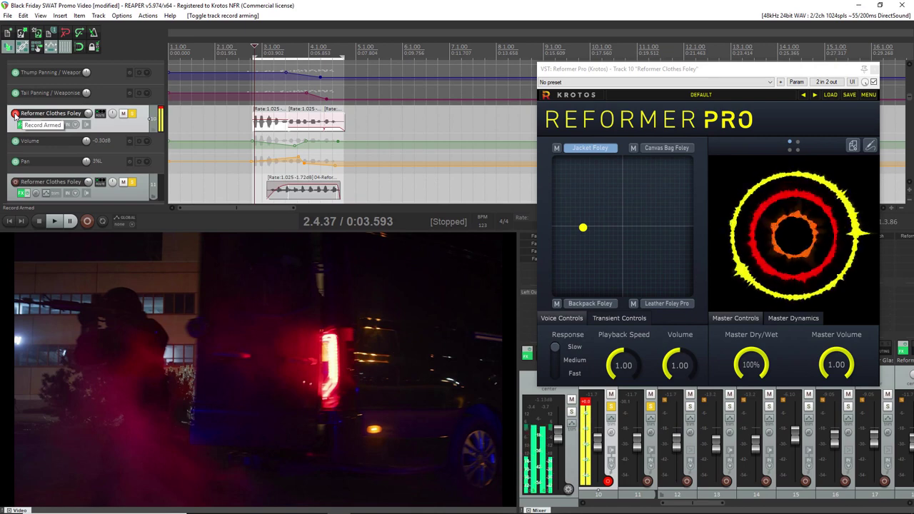
left_click(15, 114)
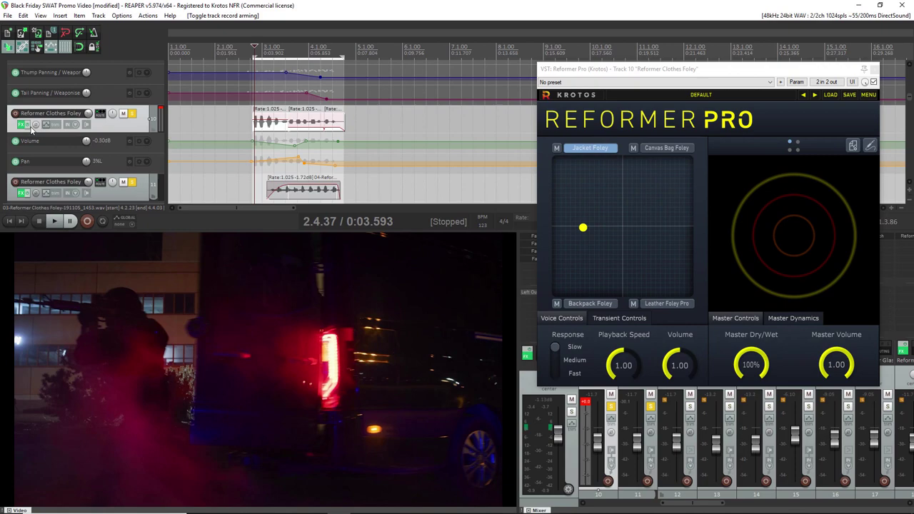
- Bypass Reformer Pro on the clothes foley track, unsolo the second track, and play the shot dry
left_click(21, 124)
left_click(131, 184)
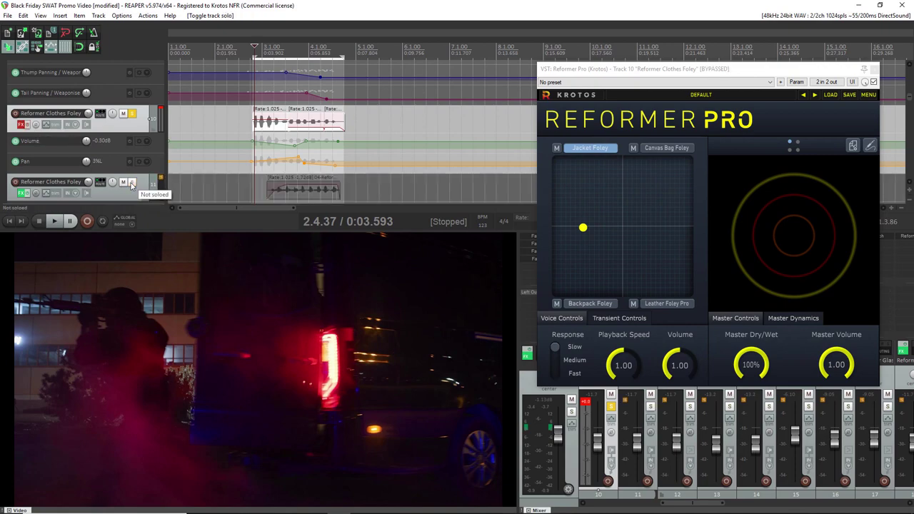
key("space")
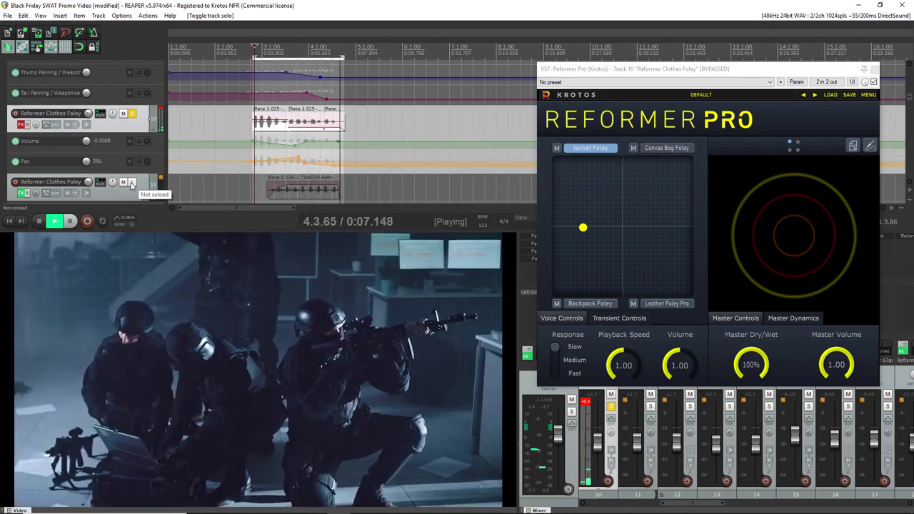
key("space")
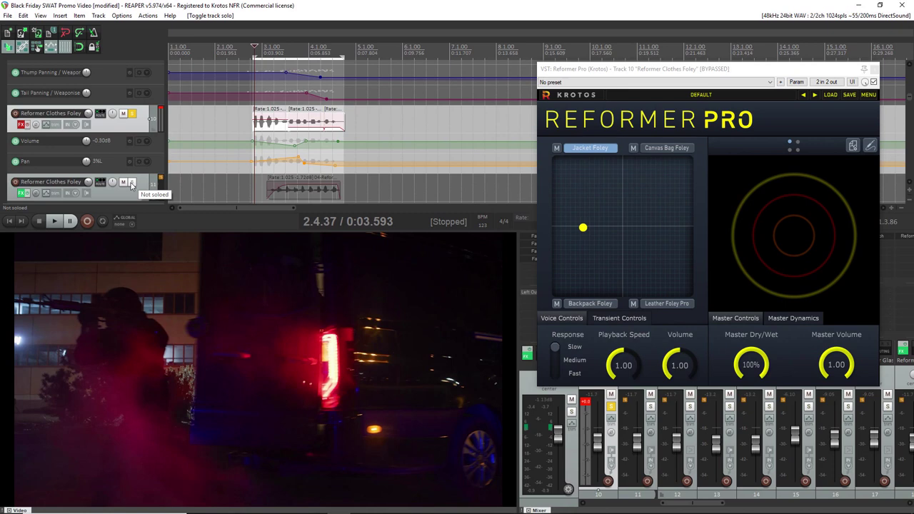
- Re-enable Reformer Pro and replay the shot from 2.4.37 with the effect active
left_click(30, 125)
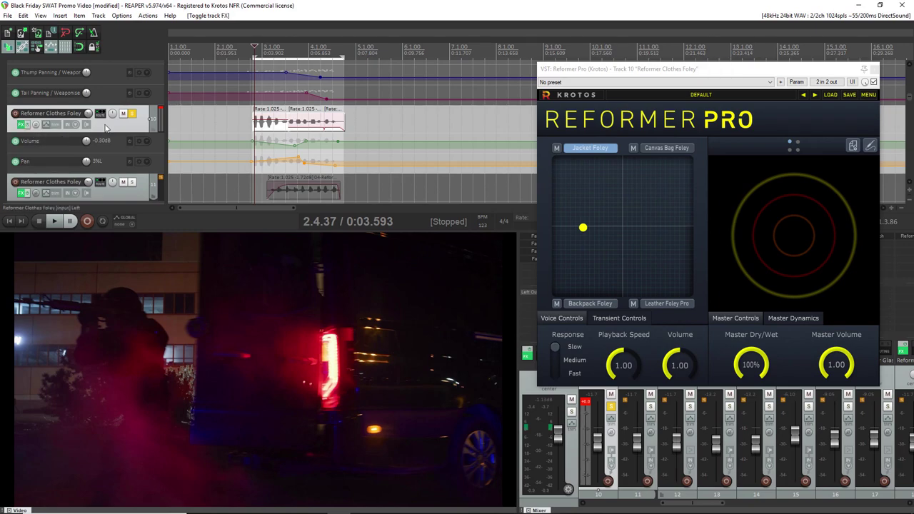
key("space")
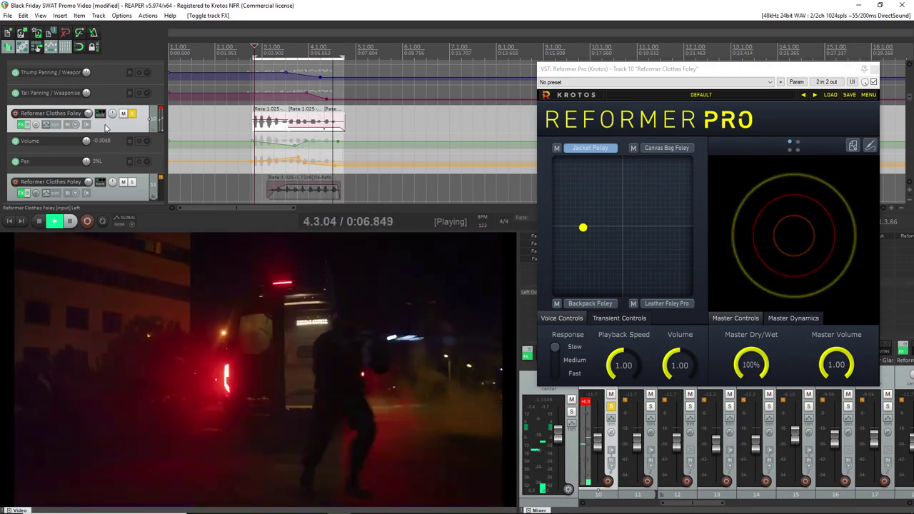
key("space")
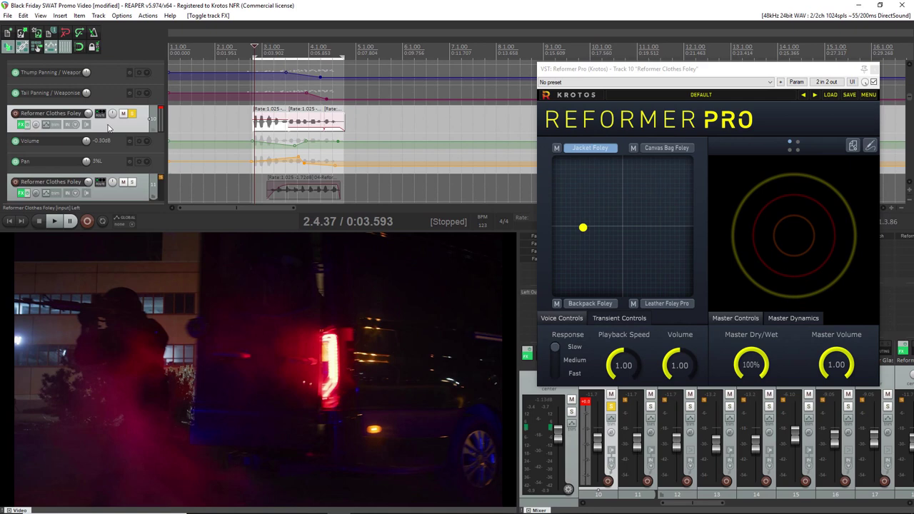
- Solo the second clothes foley track and open its Reformer Pro beside Track 10's
left_click(134, 182)
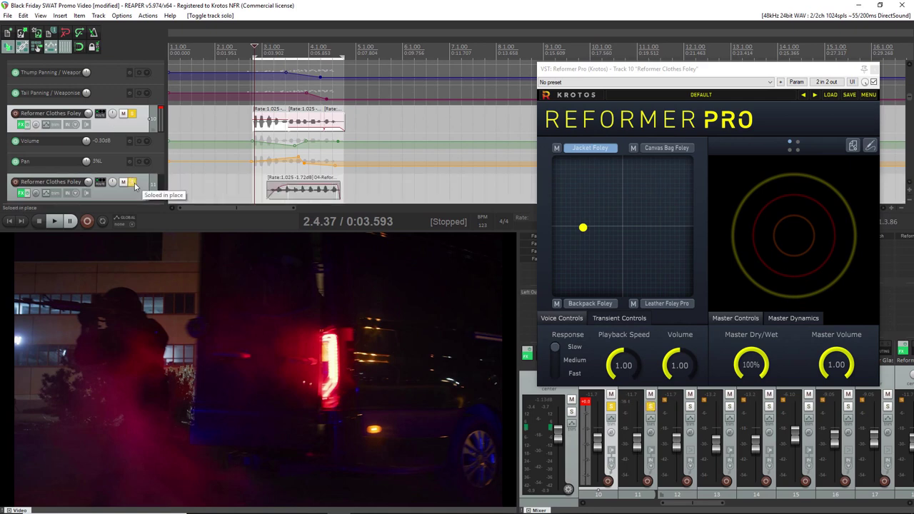
scroll(135, 184, "down", 1)
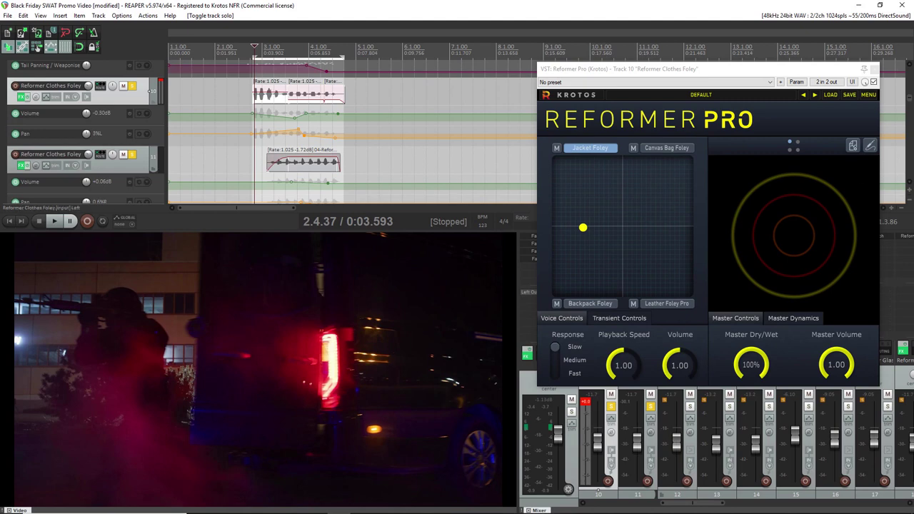
left_click(21, 165)
left_click_drag(481, 66, 289, 71)
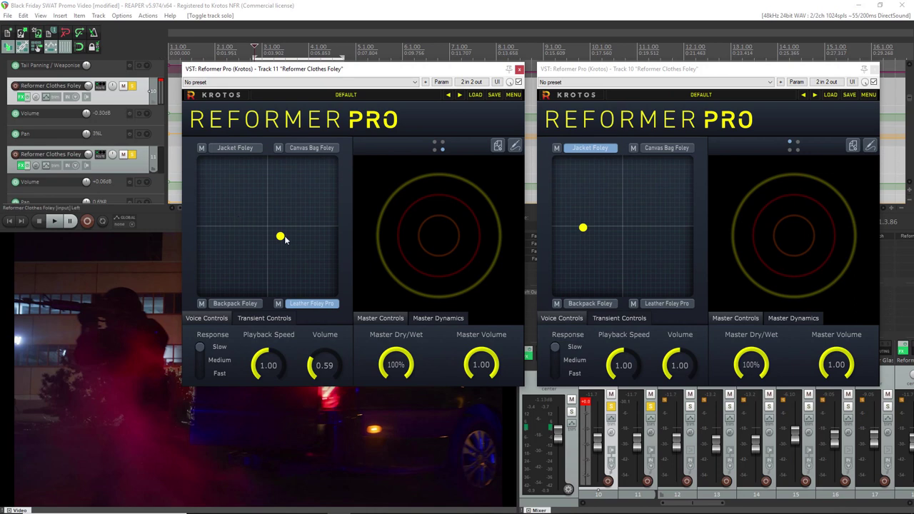
- Nudge Track 11's voice blend slightly toward Canvas Bag and Leather Foley Pro, then close the window
left_click_drag(281, 237, 296, 239)
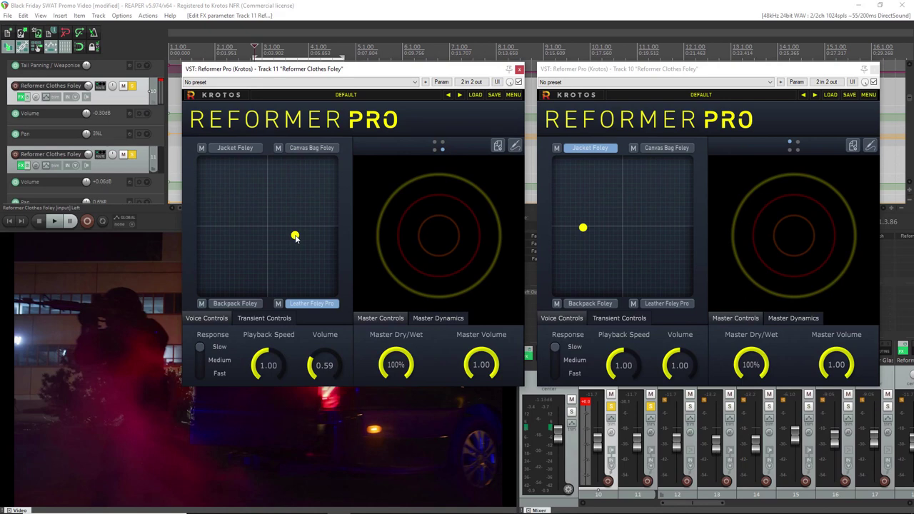
left_click_drag(336, 75, 407, 87)
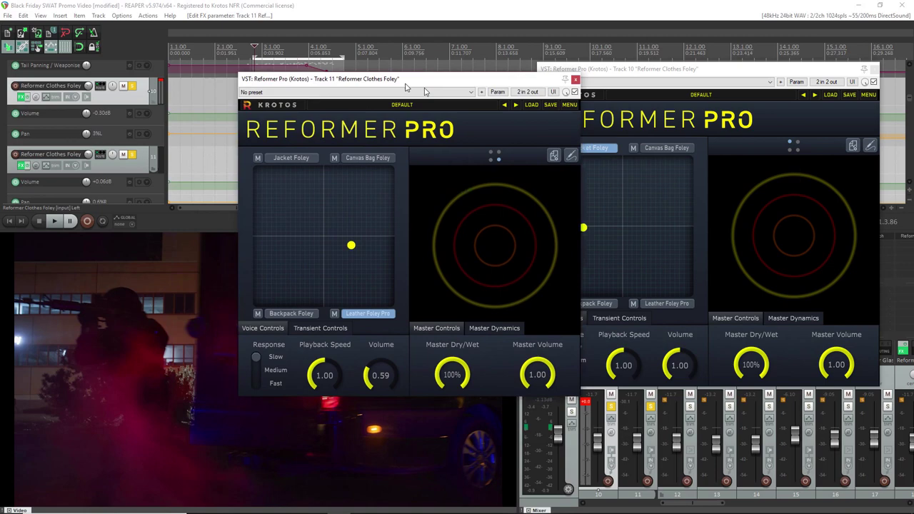
left_click(572, 91)
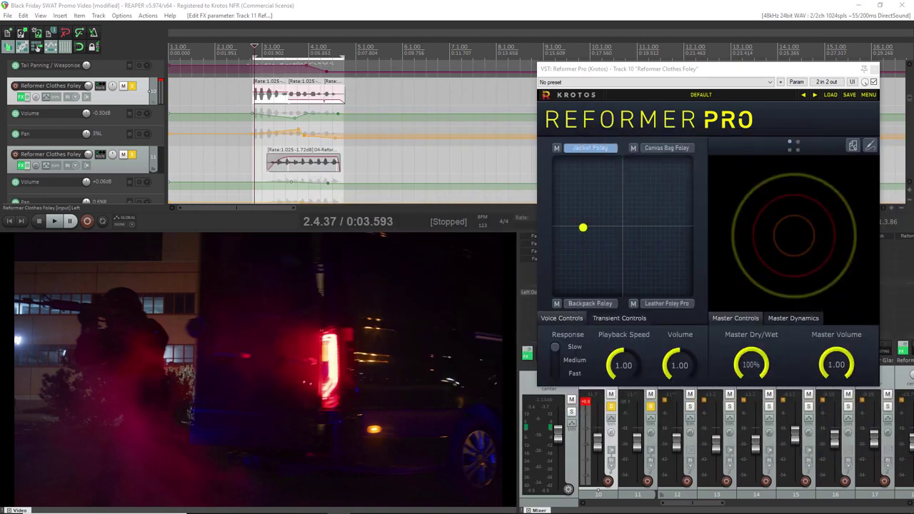
left_click(128, 169)
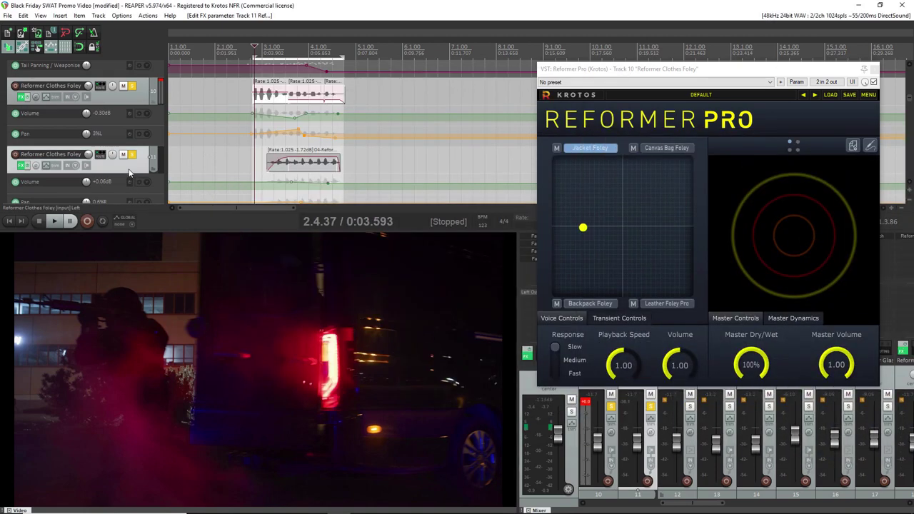
key("space")
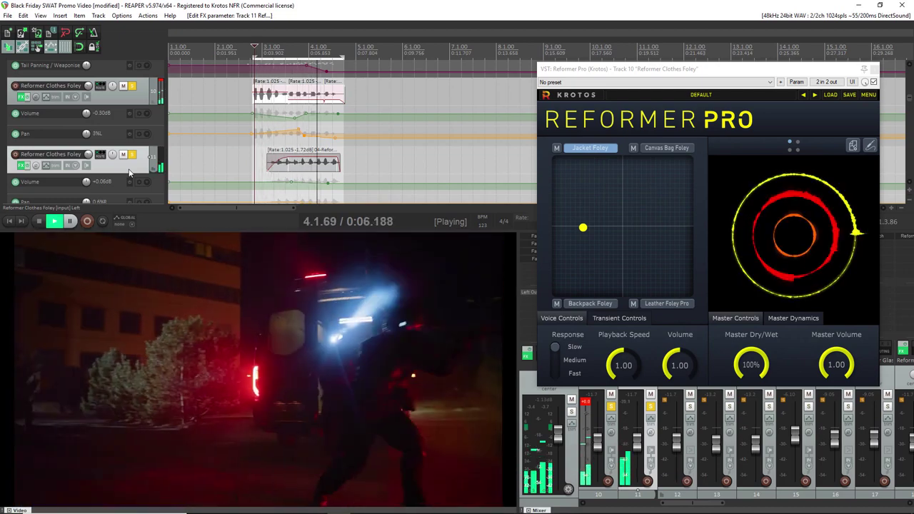
key("space")
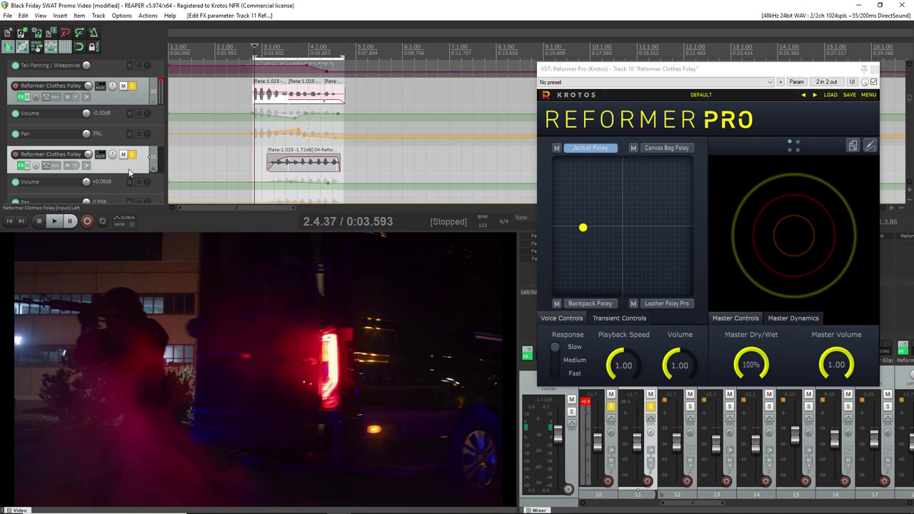
- Unsolo both clothes foley tracks and return the play position to the start
left_click(131, 154)
left_click(131, 86)
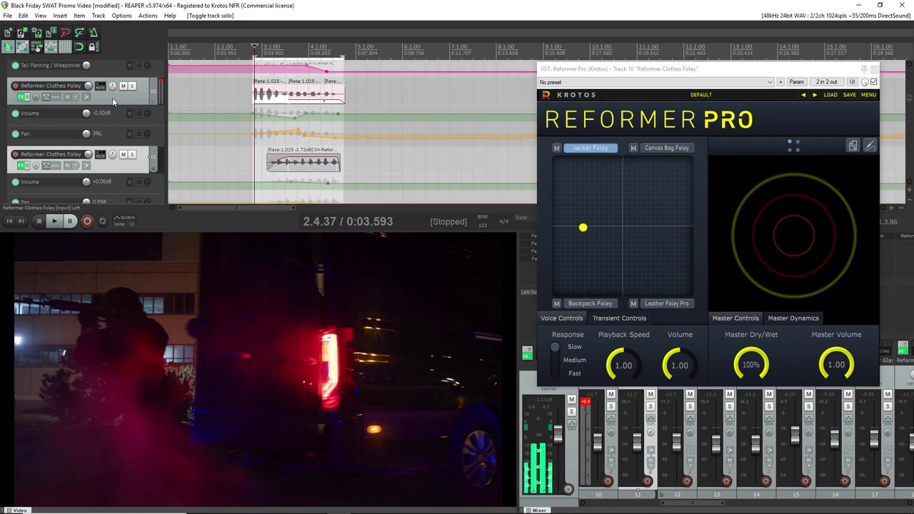
scroll(112, 97, "up", 3)
scroll(113, 98, "up", 3)
key("Home")
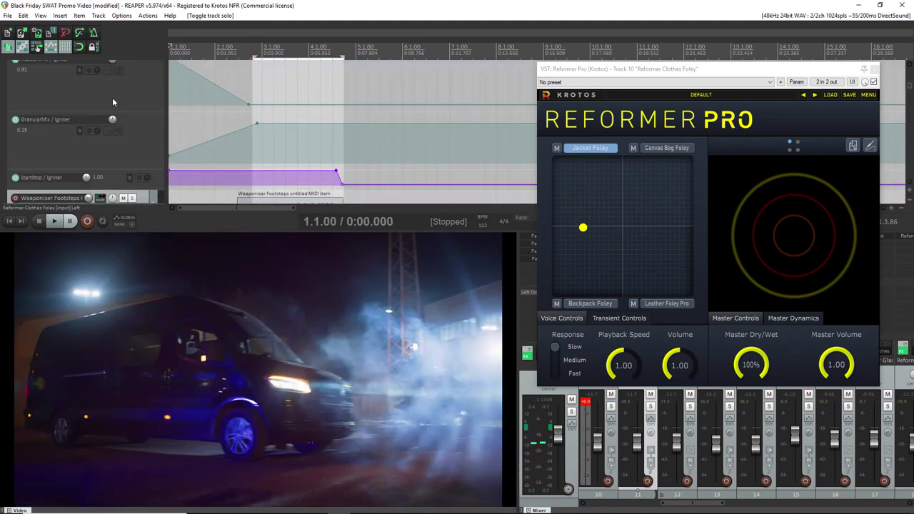
- Re-enable FX on the SFX Outdoor Master track and play the full mix from the beginning
scroll(112, 97, "up", 10)
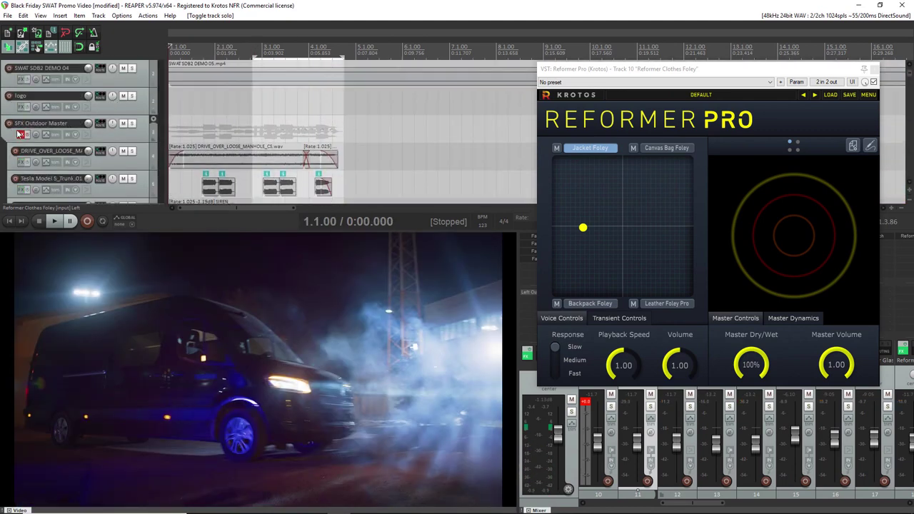
left_click(20, 134)
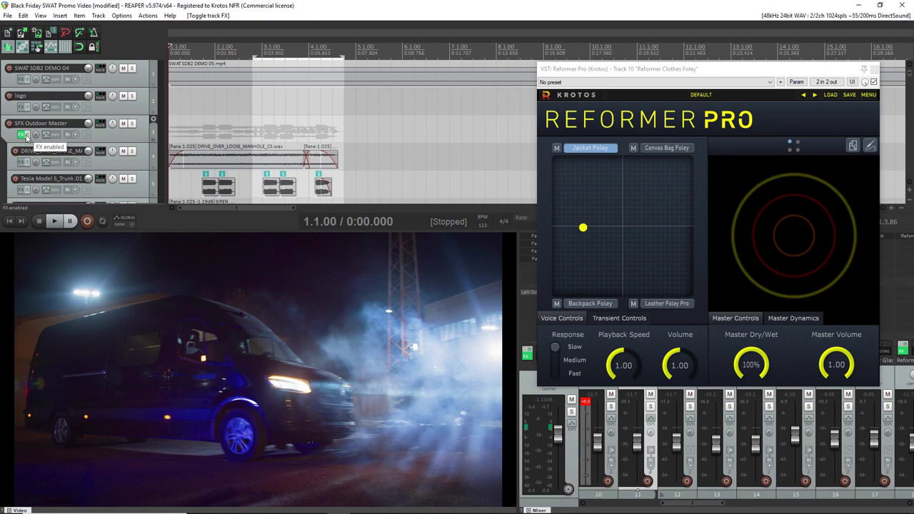
key("space")
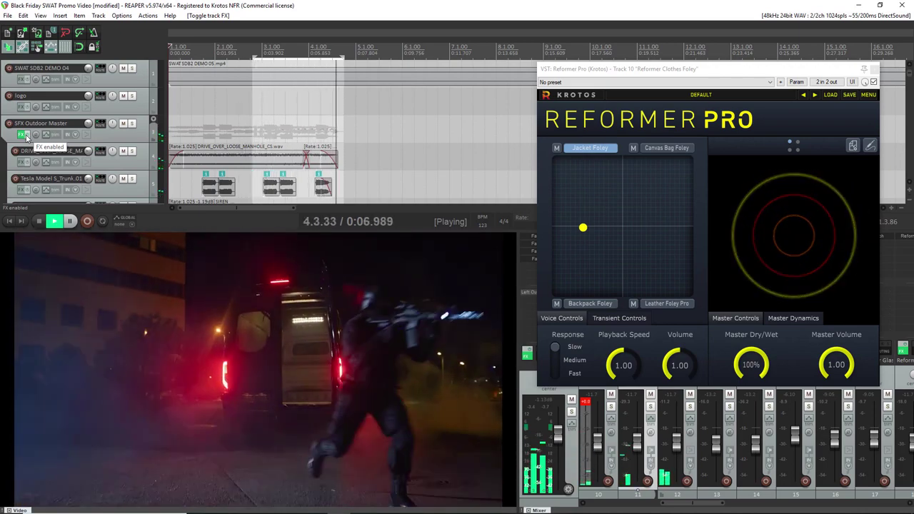
- Stop playback at 1.1.00 and scroll the track list down to Reformer Clothes Foley
key("space")
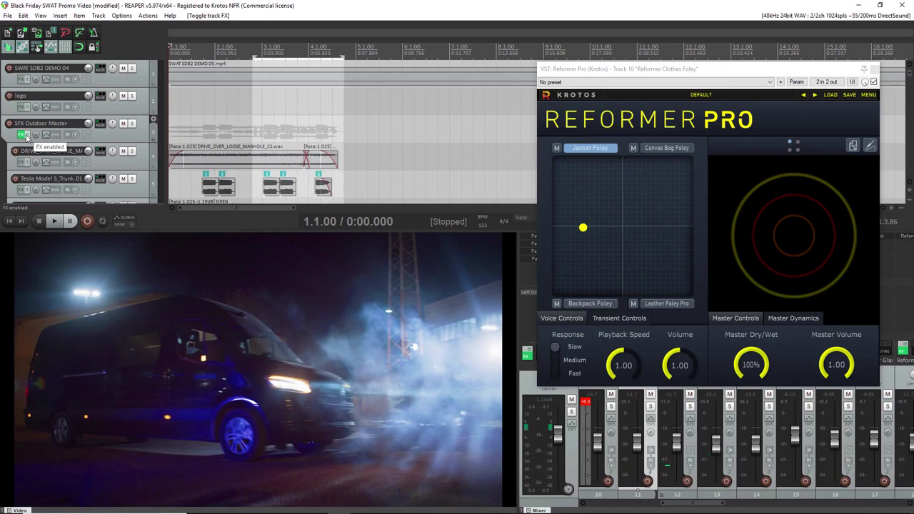
scroll(112, 173, "down", 6)
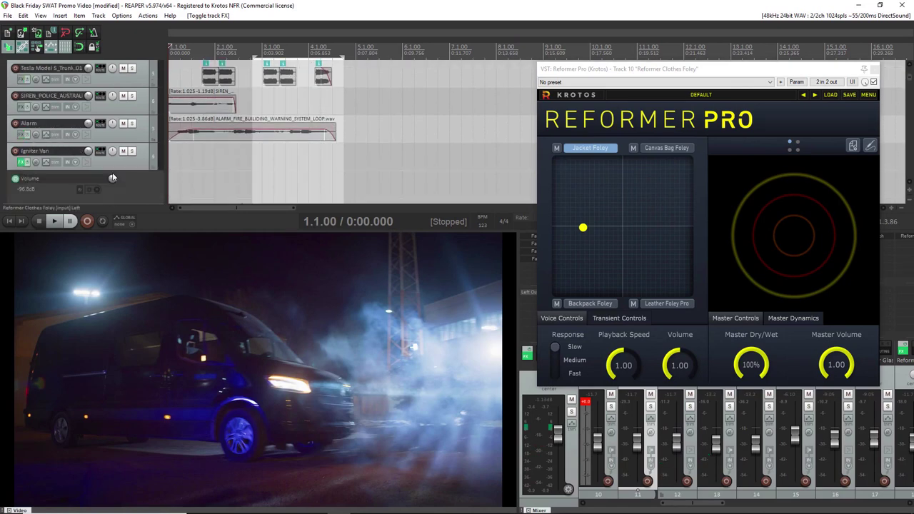
scroll(112, 173, "down", 8)
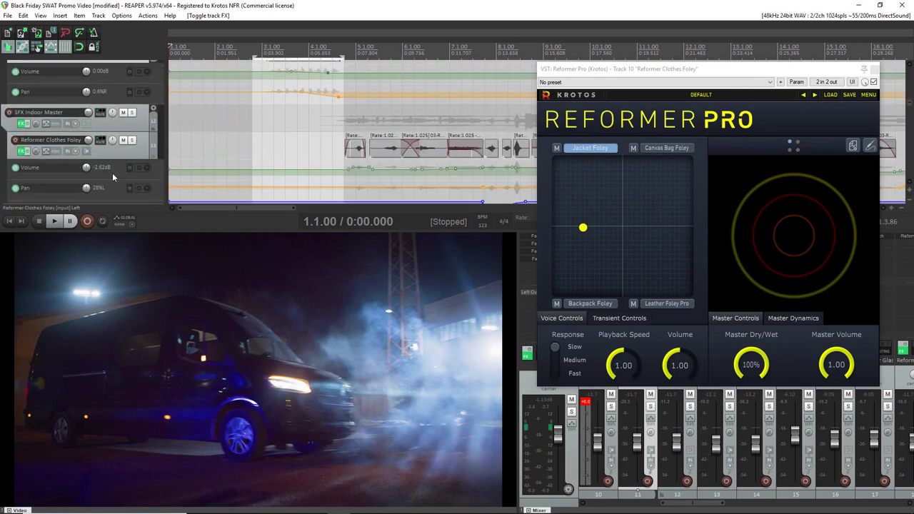
scroll(250, 170, "down", 6)
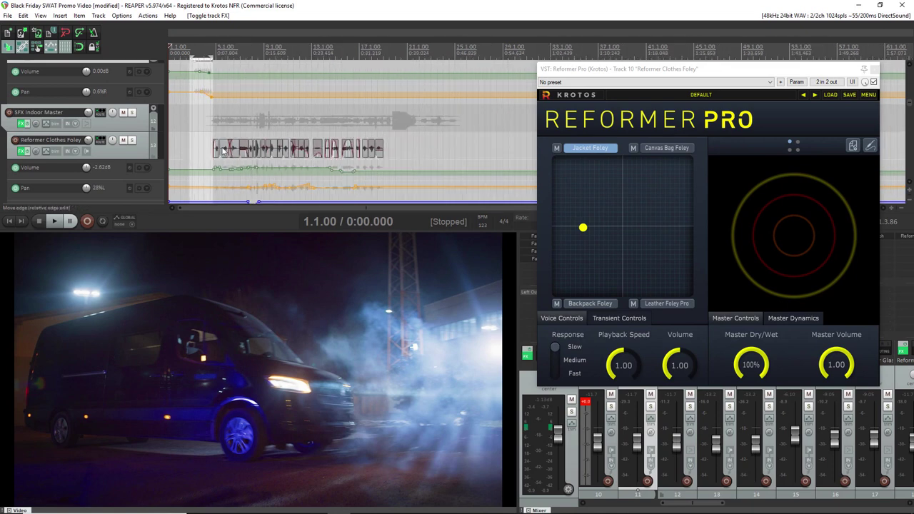
- Solo both Reformer Clothes Foley tracks
left_click(134, 142)
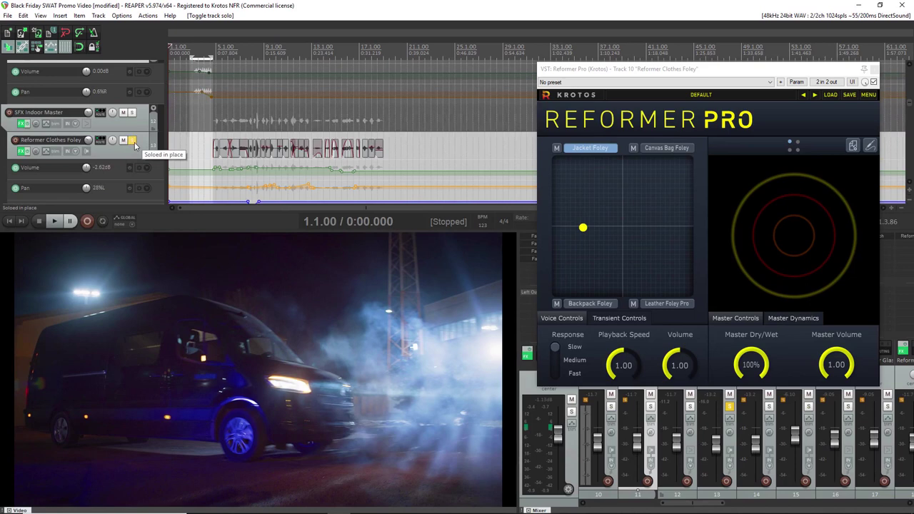
scroll(134, 142, "down", 2)
left_click(132, 175)
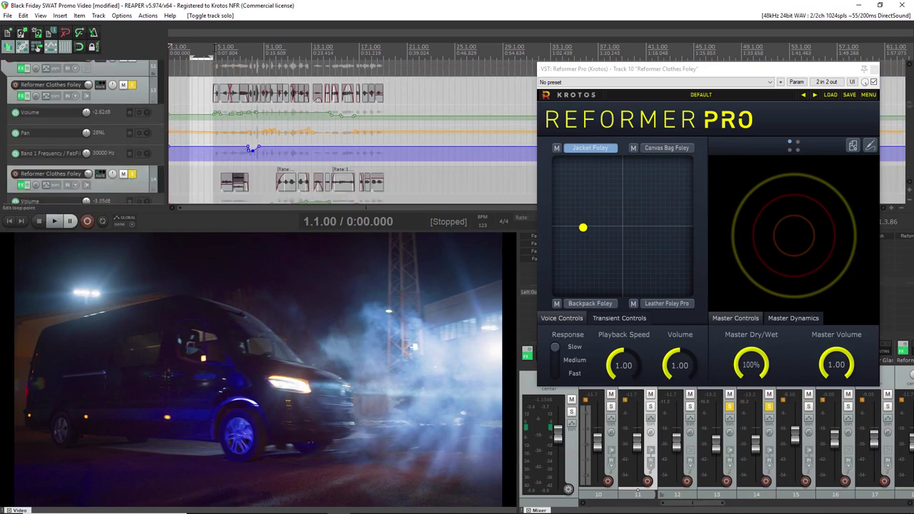
- Play the soloed Foley against the video from 4.4.37 and stop
left_click(214, 47)
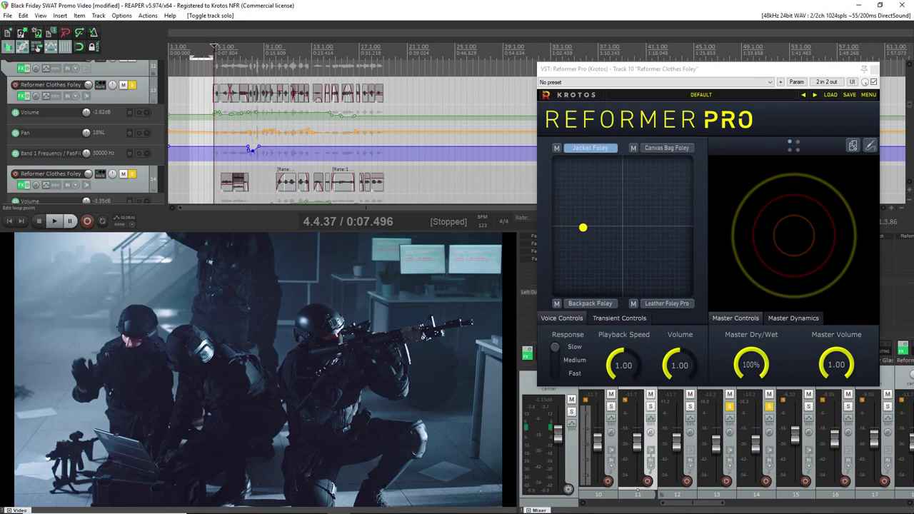
key("space")
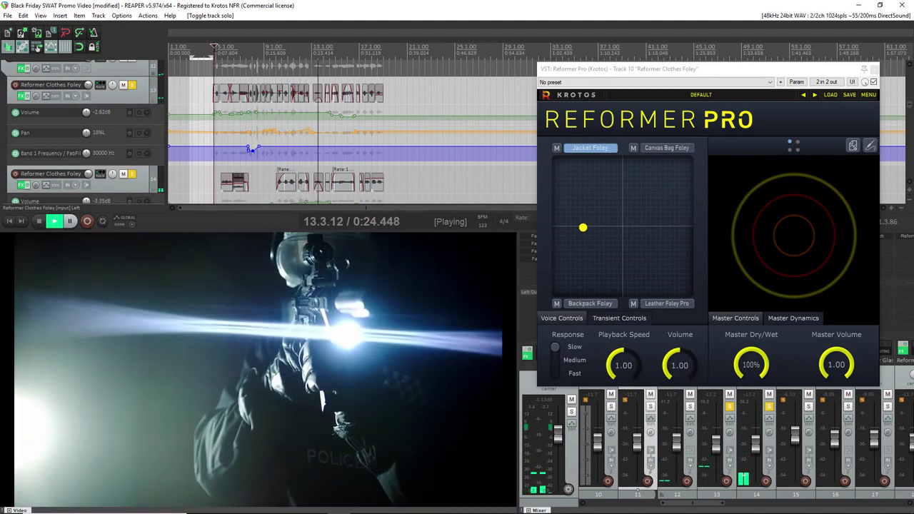
key("space")
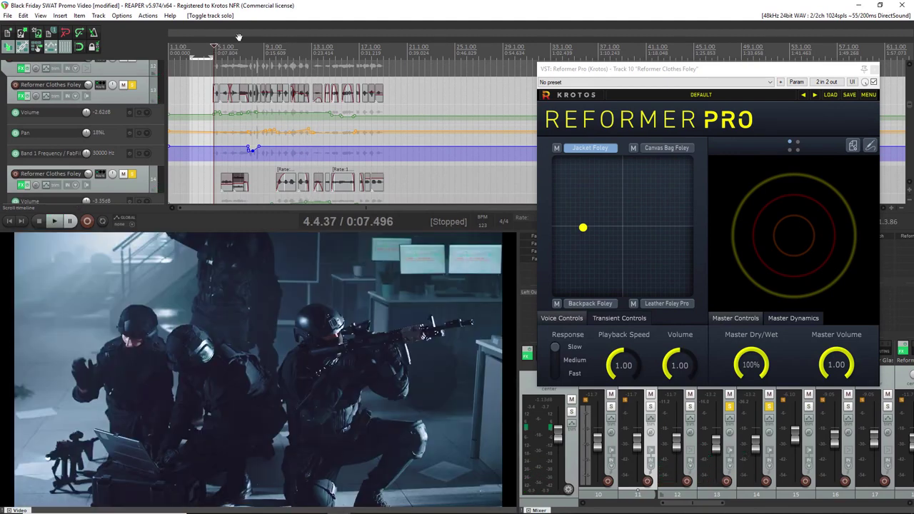
scroll(296, 108, "up", 5)
scroll(364, 94, "down", 2)
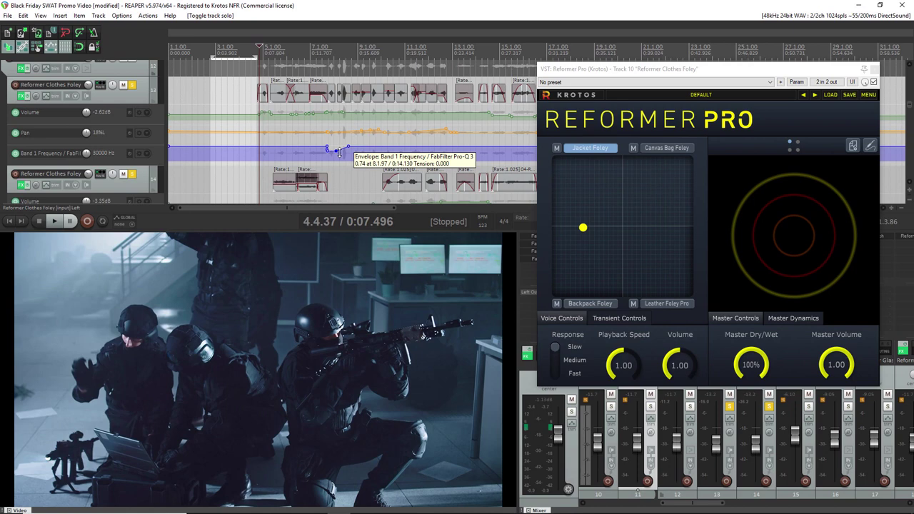
- Unsolo clothes Foley tracks 13 and 14 and scroll down to Reformer Glass Crunch
left_click(133, 174)
left_click(132, 85)
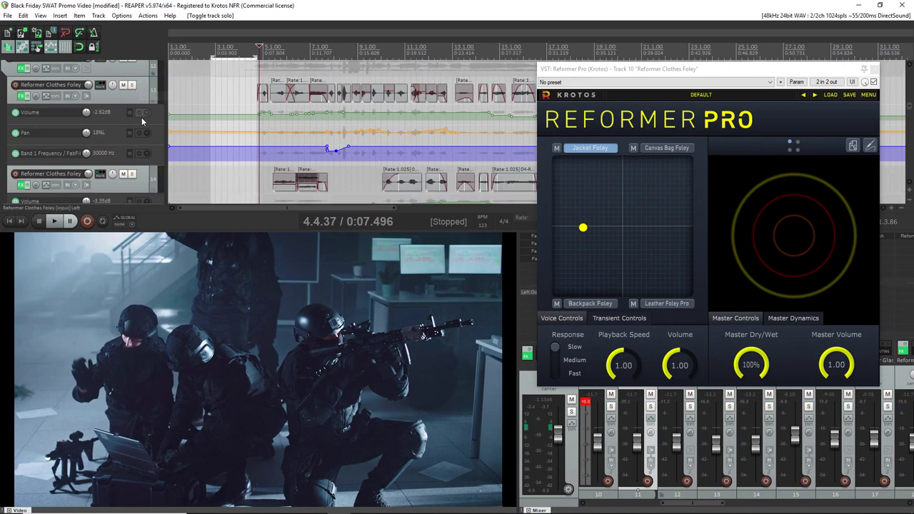
scroll(142, 120, "down", 3)
scroll(141, 120, "down", 10)
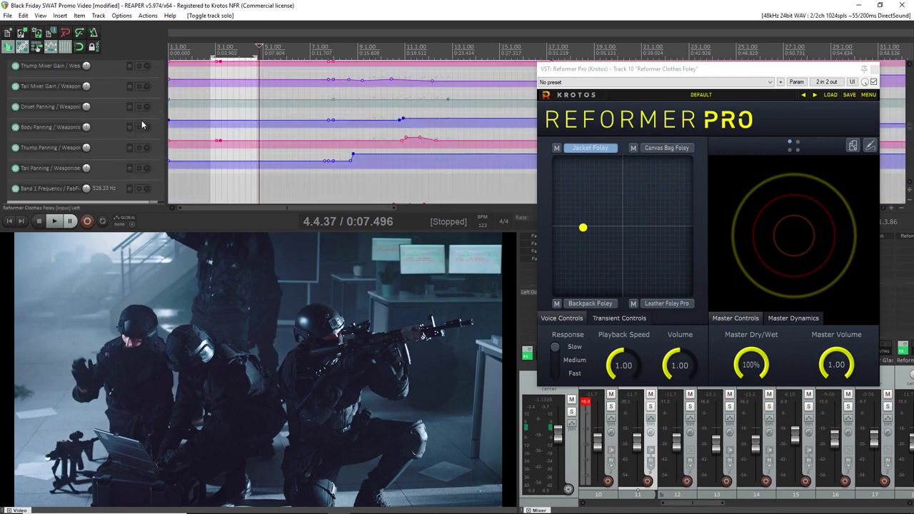
scroll(141, 126, "down", 2)
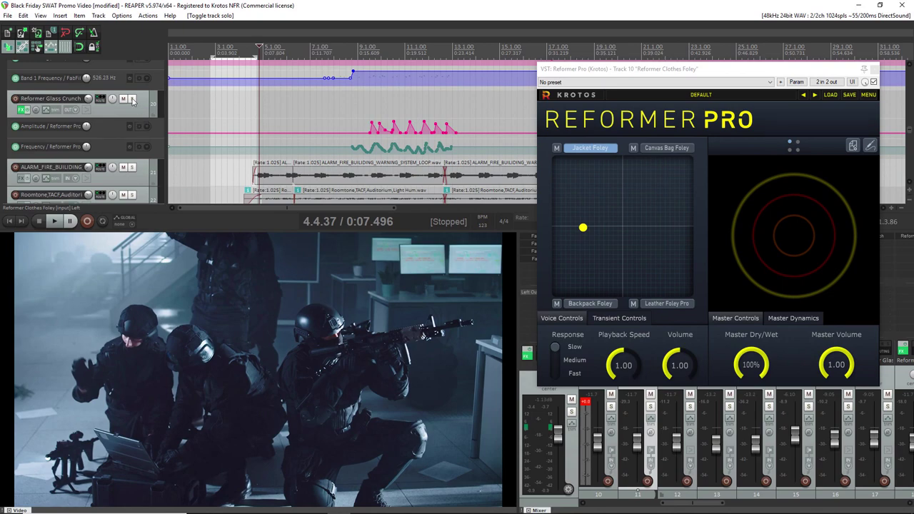
- Solo track 20, Reformer Glass Crunch, and bring its Reformer Pro window fully into view
left_click(131, 98)
key("f")
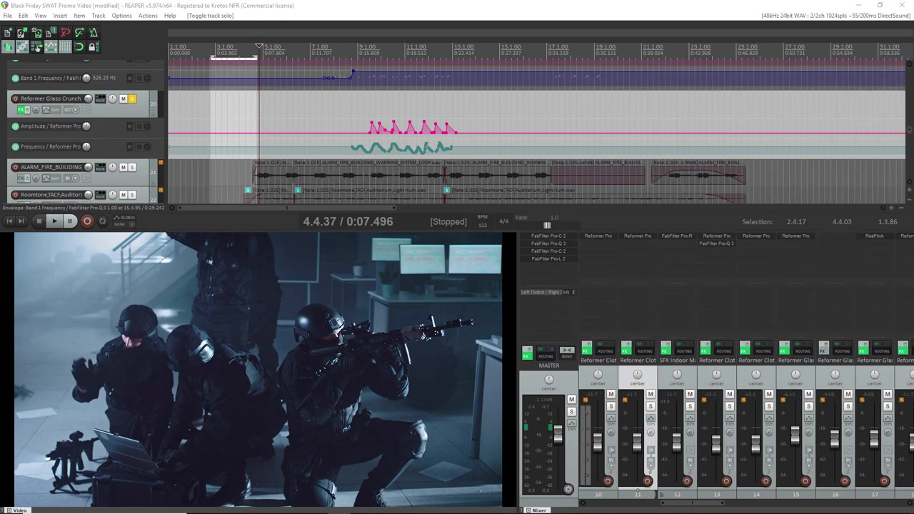
left_click_drag(635, 61, 404, 47)
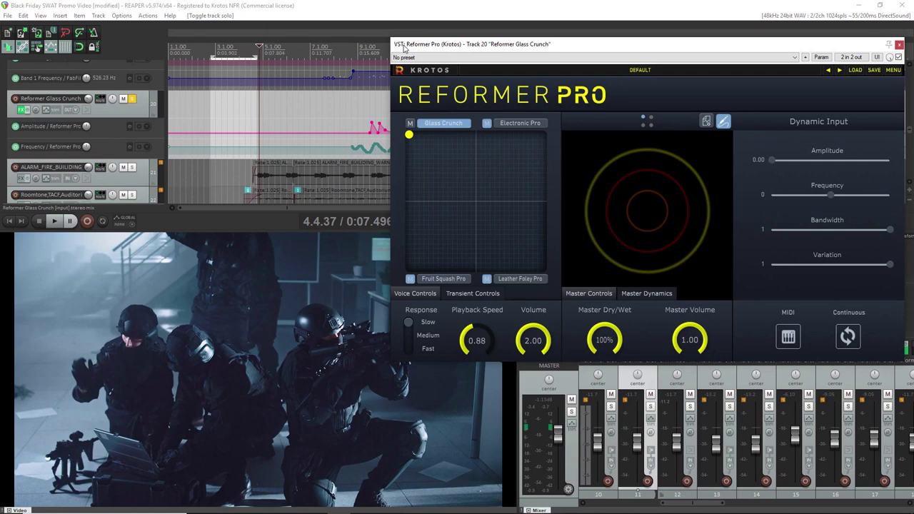
- Bypass the Glass Crunch effects and play the soloed track dry from 9.2.46
scroll(327, 60, "down", 2)
left_click(309, 48)
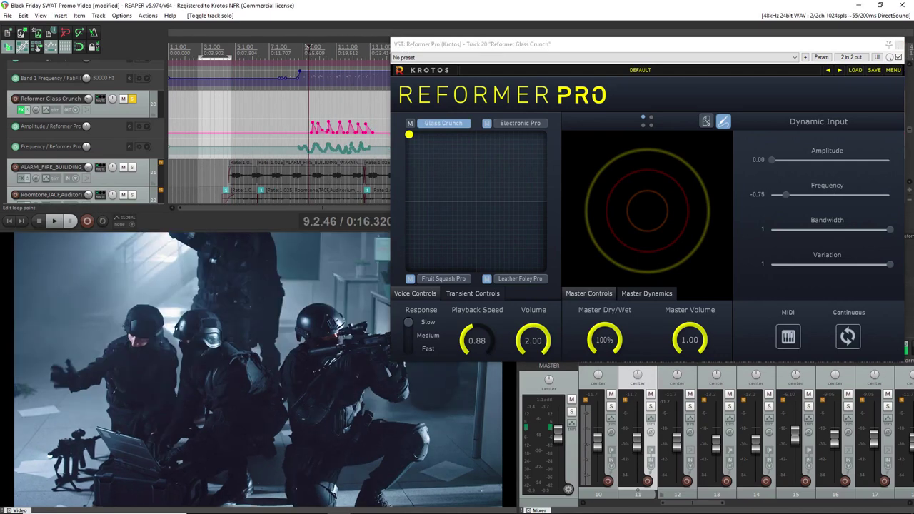
left_click(131, 102)
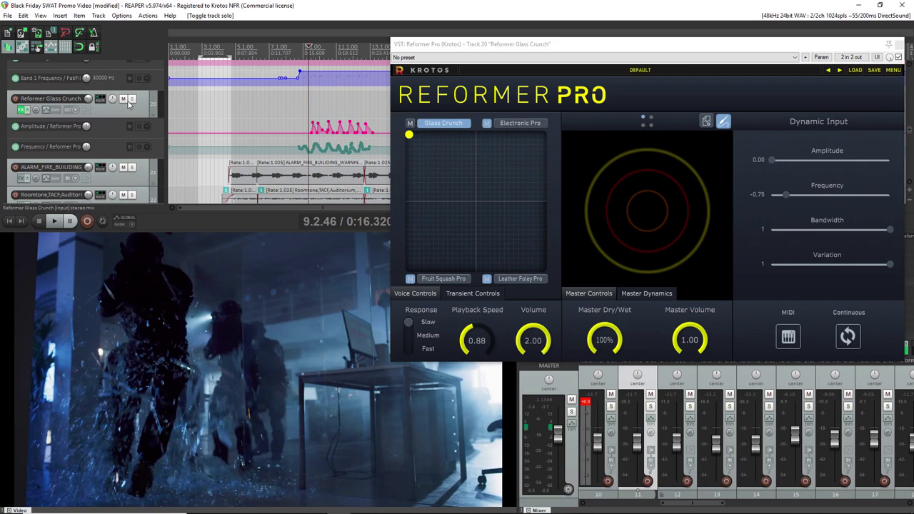
left_click(130, 102)
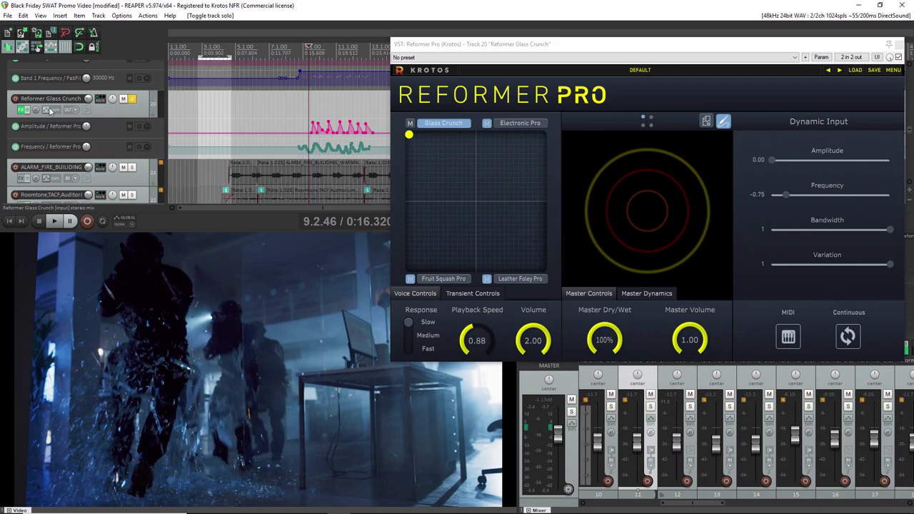
left_click(22, 109)
key("space")
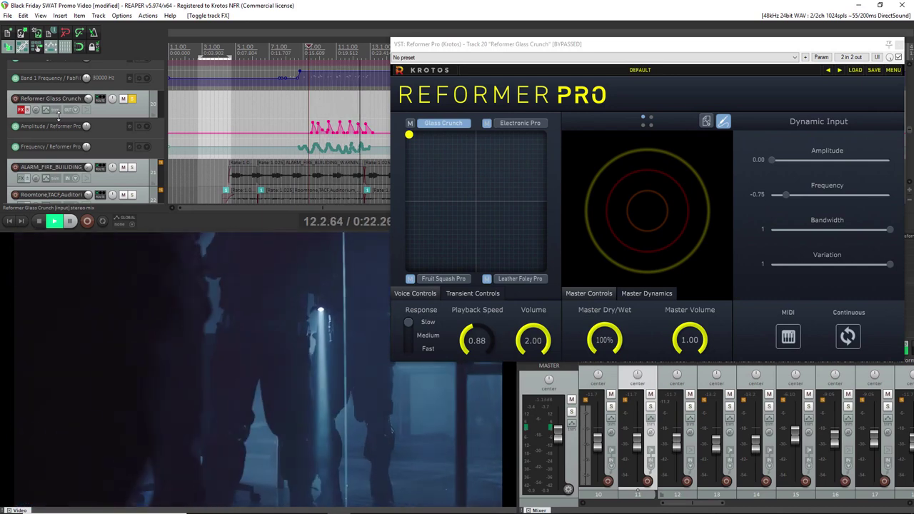
key("space")
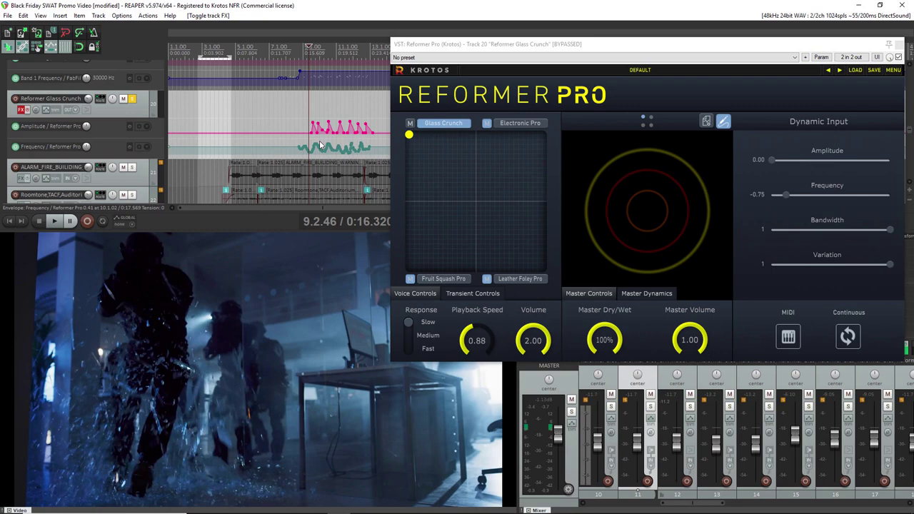
- Move the plug-in off the lanes and draw extra Amplitude envelope peaks just after 9.2.46
scroll(321, 143, "up", 4)
left_click_drag(593, 48, 655, 222)
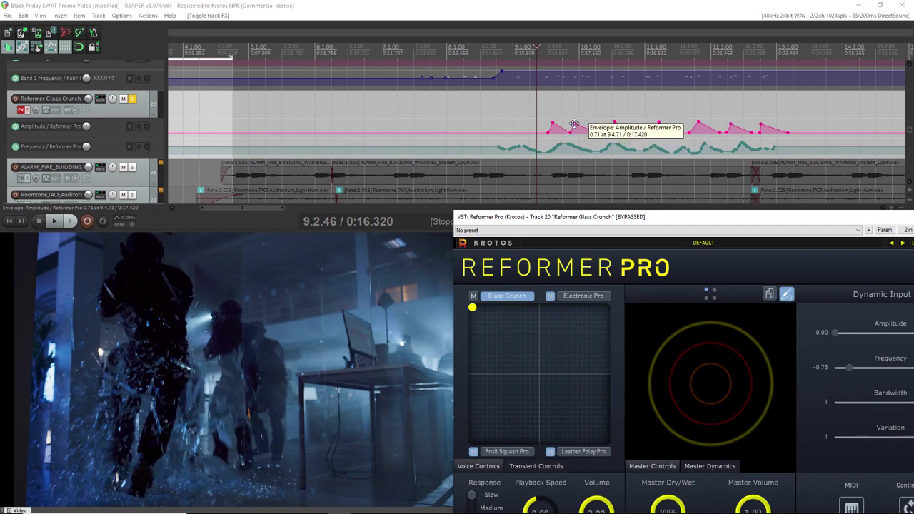
left_click_drag(574, 124, 605, 138)
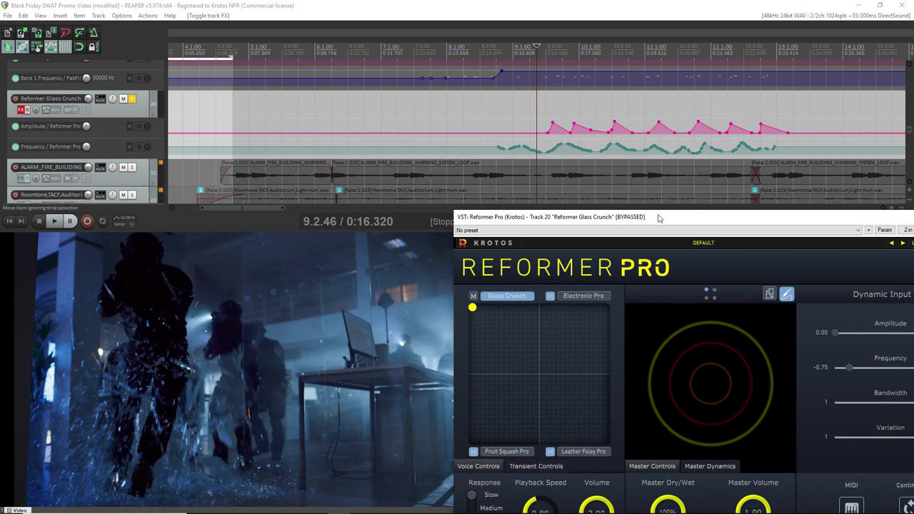
- Un-bypass Reformer Pro on Glass Crunch and play the automated glass footsteps from 9.2.46
left_click(27, 111)
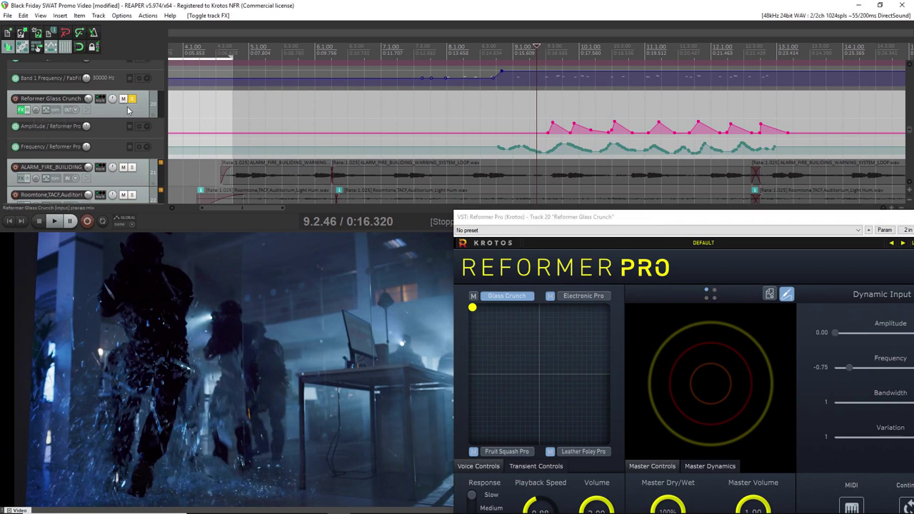
key("space")
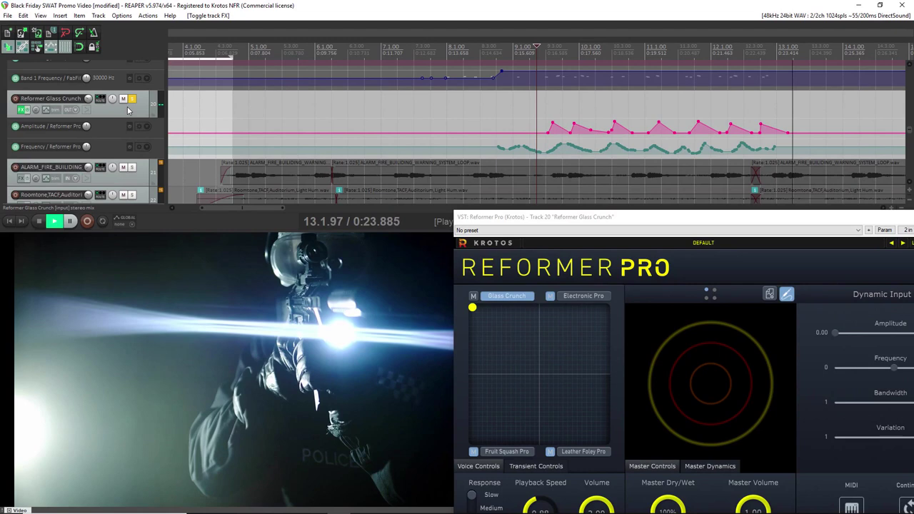
key("space")
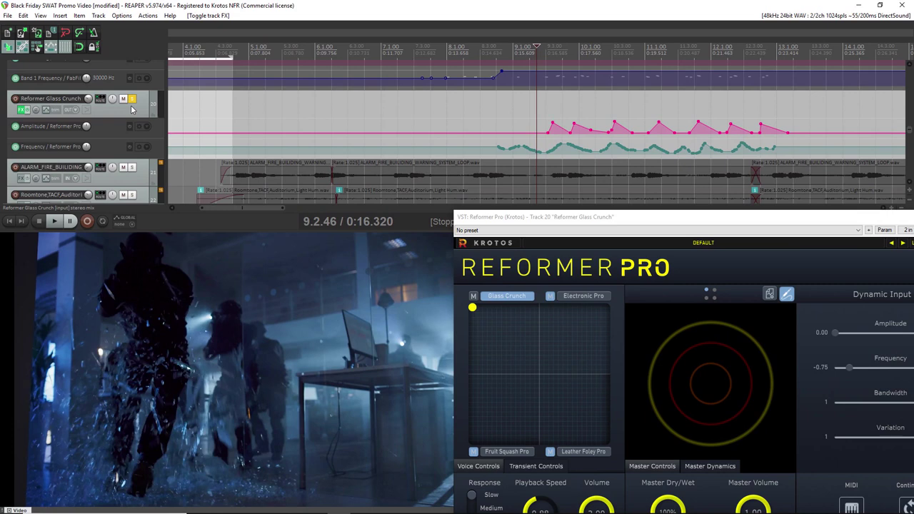
- Unsolo Reformer Glass Crunch and play the full mix from 8.3.25 through bar 13
left_click(132, 99)
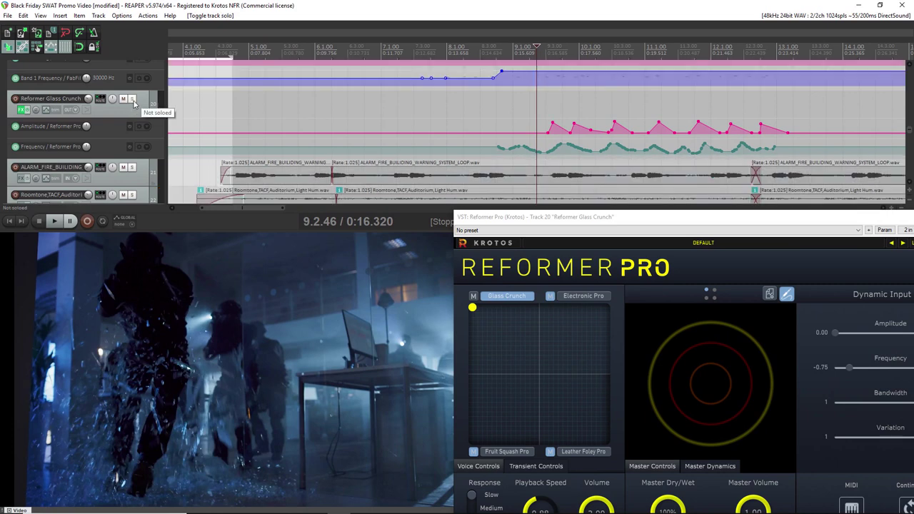
left_click(485, 61)
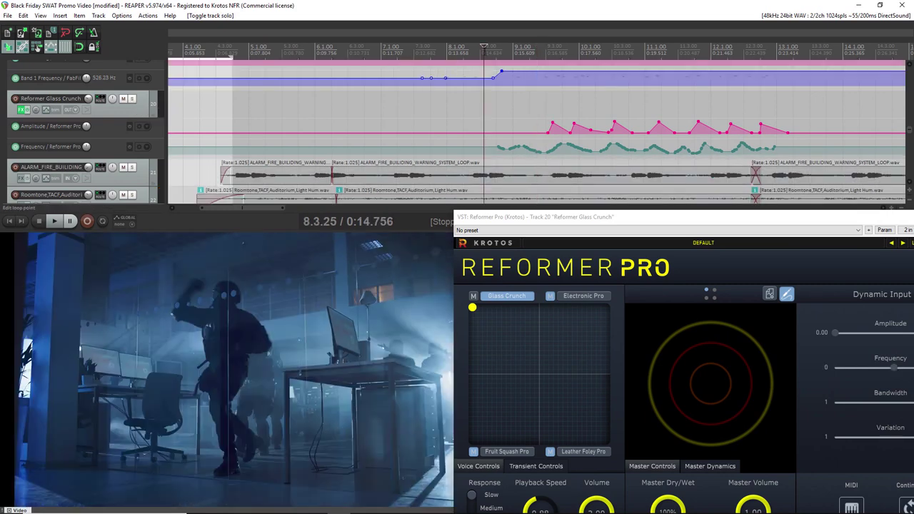
key("space")
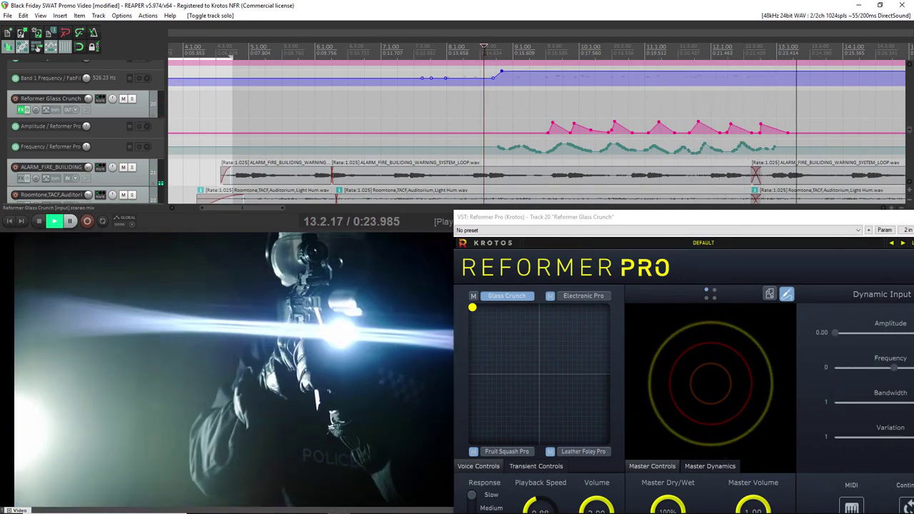
key("space")
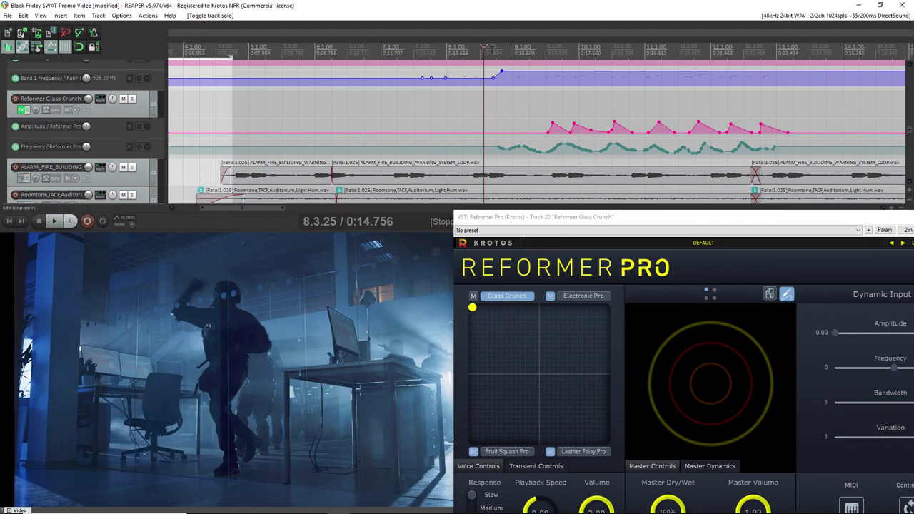
- Move the Reformer Pro window up and left so the mixer faders show beneath it
left_click_drag(664, 217, 582, 109)
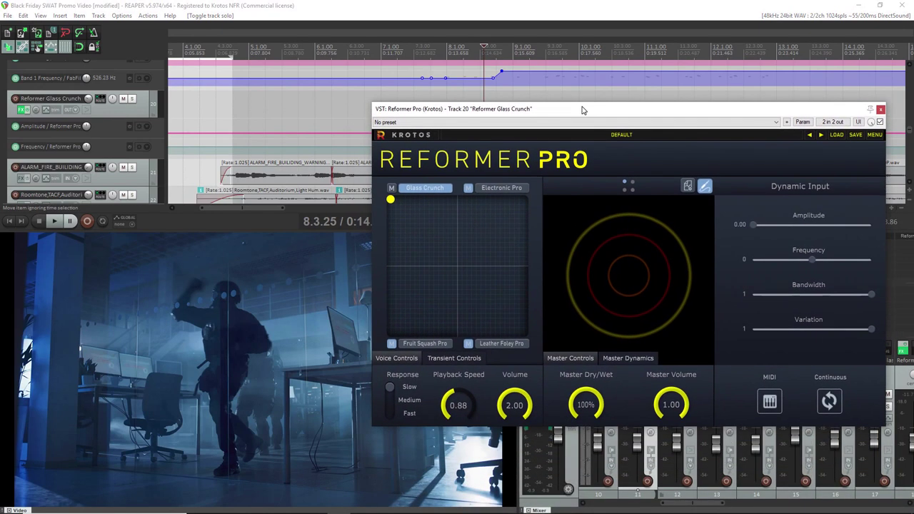